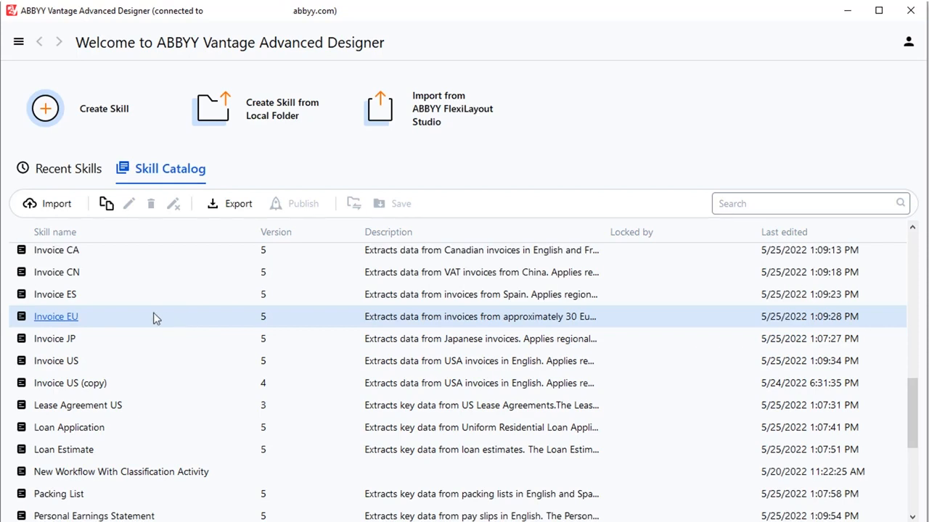
- Duplicate the Invoice EU skill for editing and upload all three invoice images from the Images folder
left_click(73, 322)
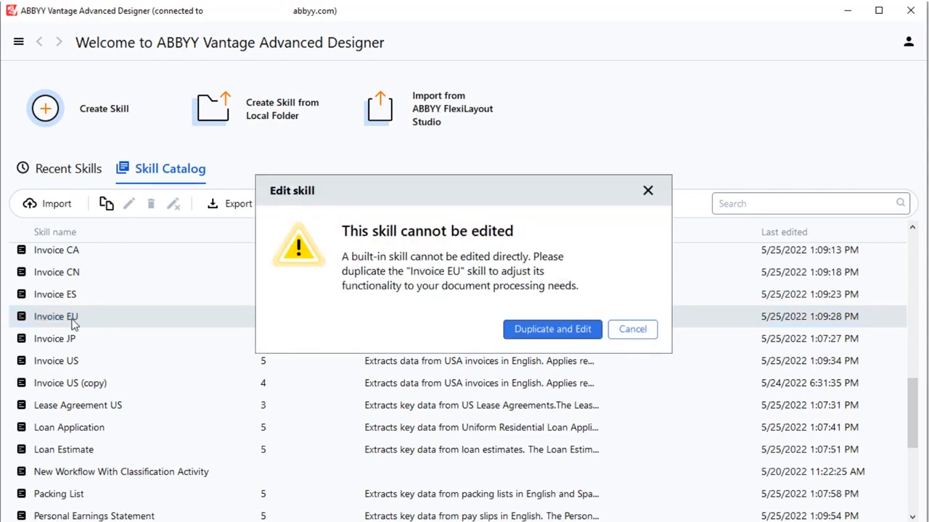
left_click(534, 330)
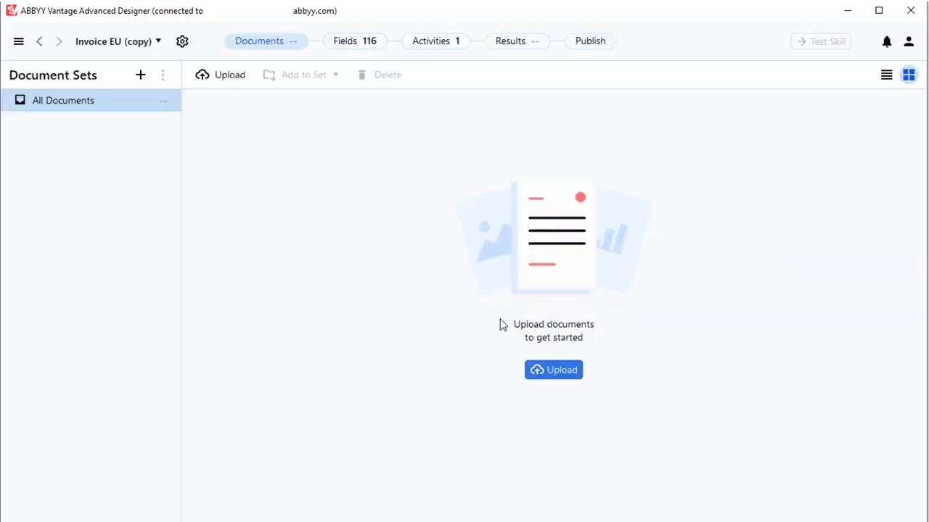
left_click(242, 81)
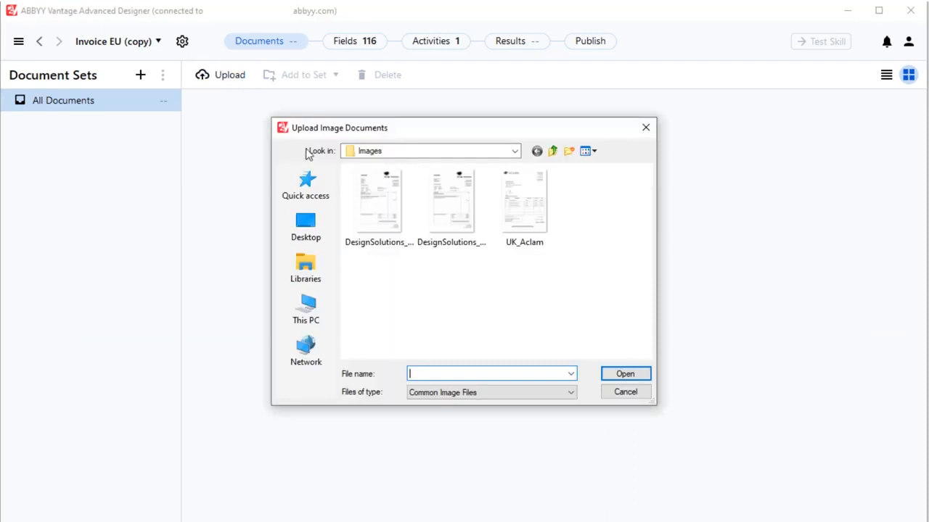
left_click_drag(555, 262, 379, 207)
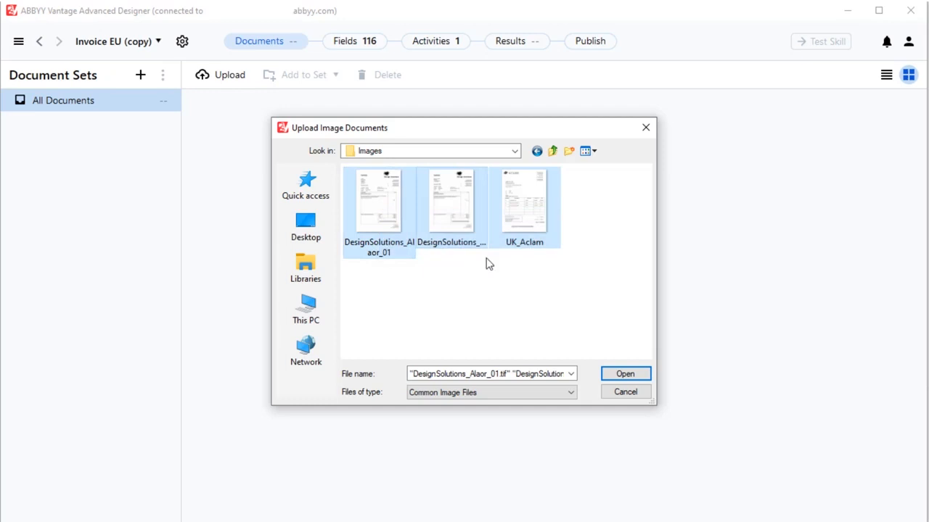
left_click(627, 374)
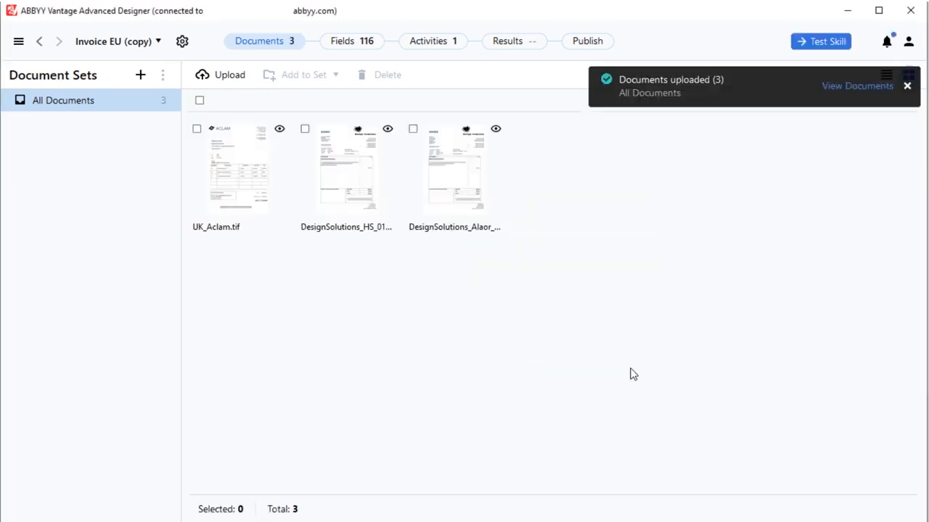
- Add an IF condition after the Fast Learning activity, followed by an Extraction Rules activity
left_click(424, 45)
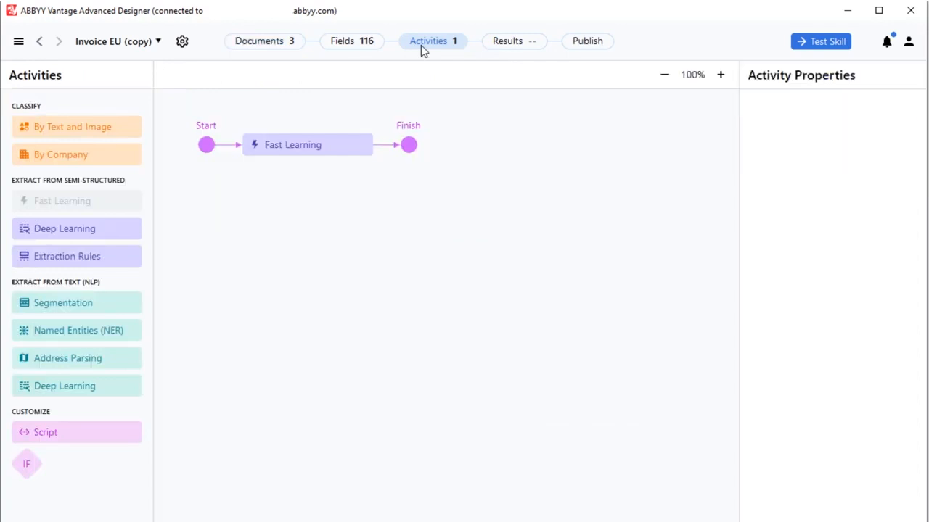
left_click(336, 144)
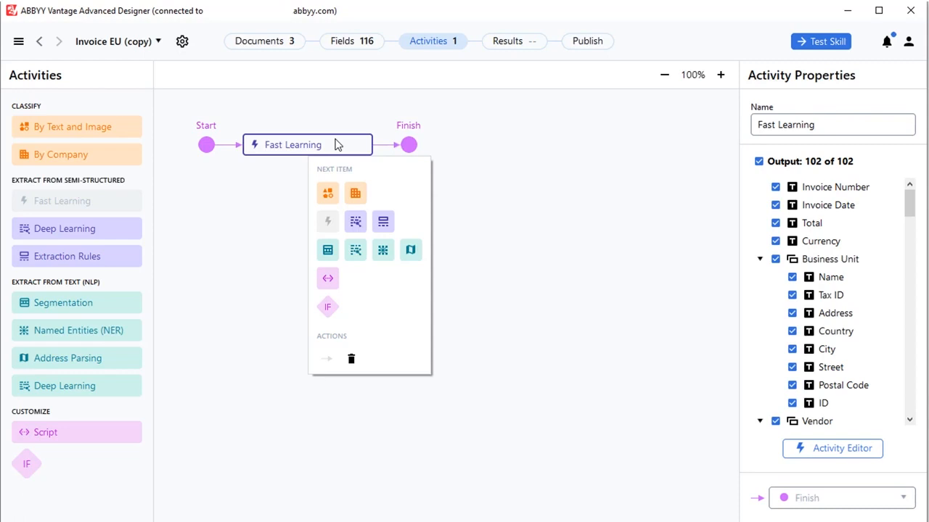
left_click(328, 308)
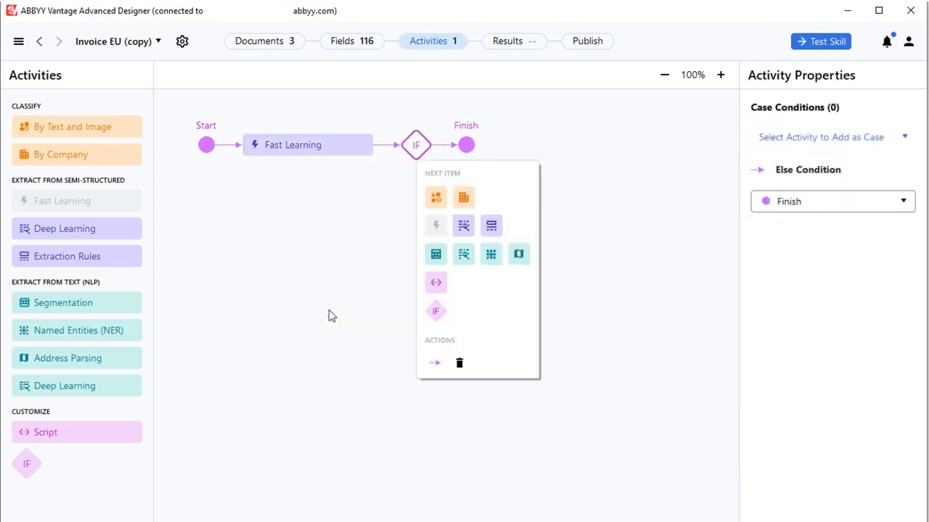
left_click(491, 227)
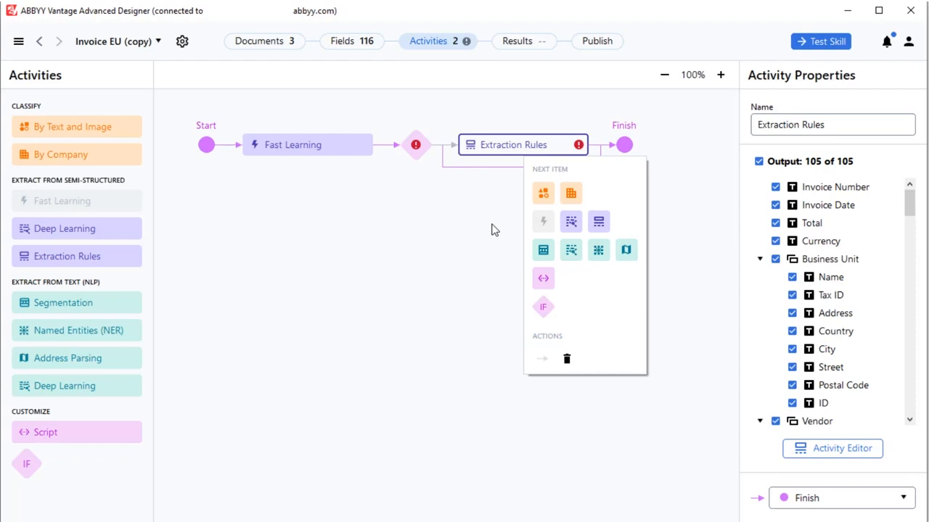
- Deselect all output fields of the Extraction Rules activity
left_click(582, 148)
mouse_move(582, 150)
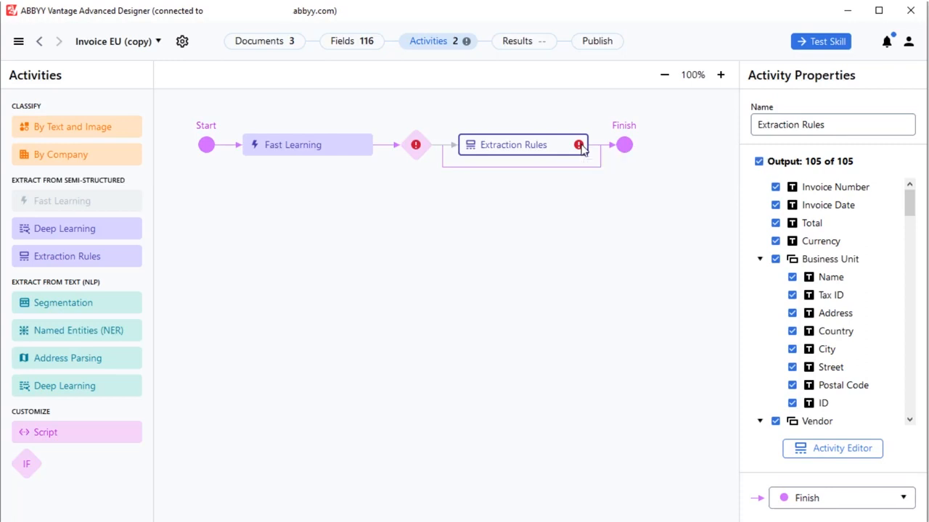
left_click(758, 164)
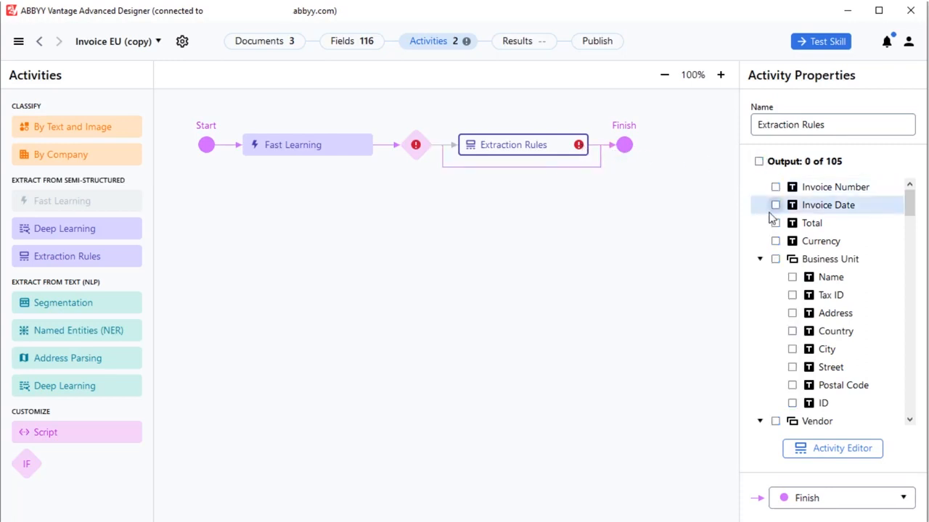
- Import the AdditionalFL FlexiLayout Studio project into the Extraction Rules activity
left_click(829, 453)
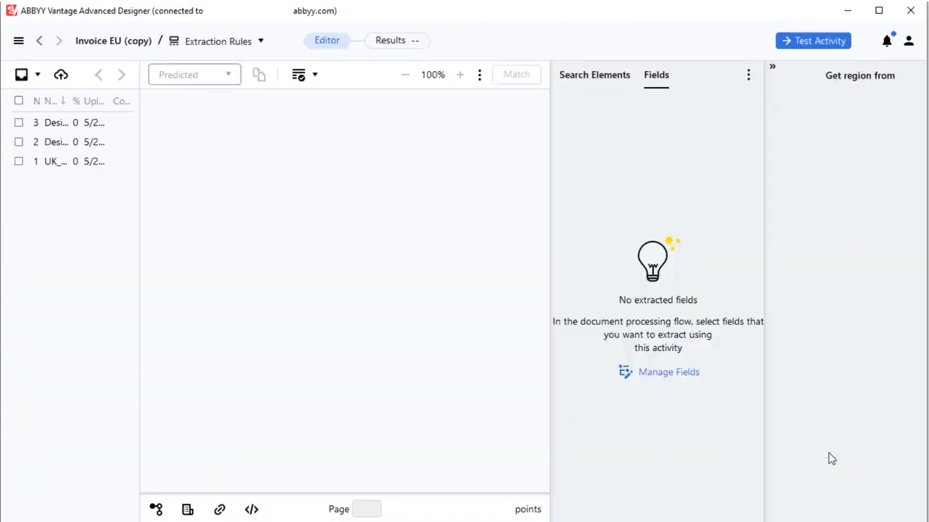
left_click(682, 374)
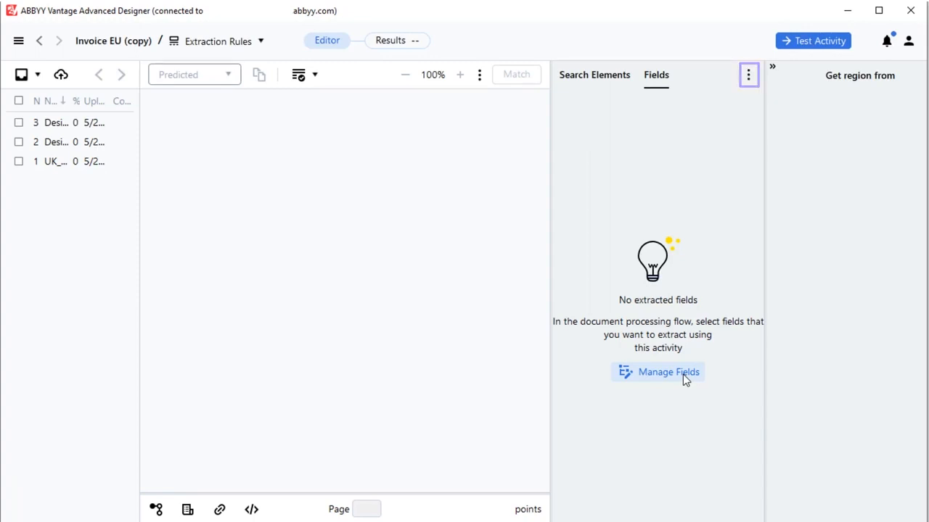
left_click(749, 74)
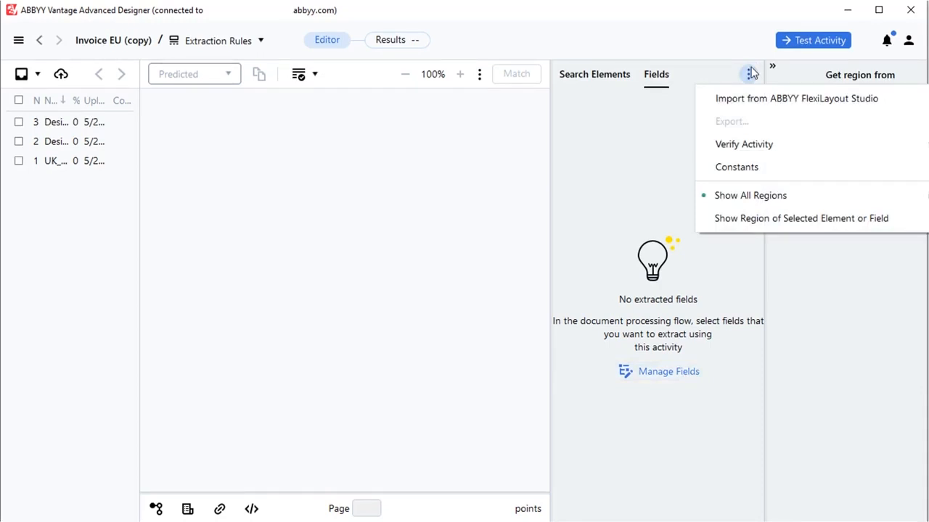
left_click(748, 102)
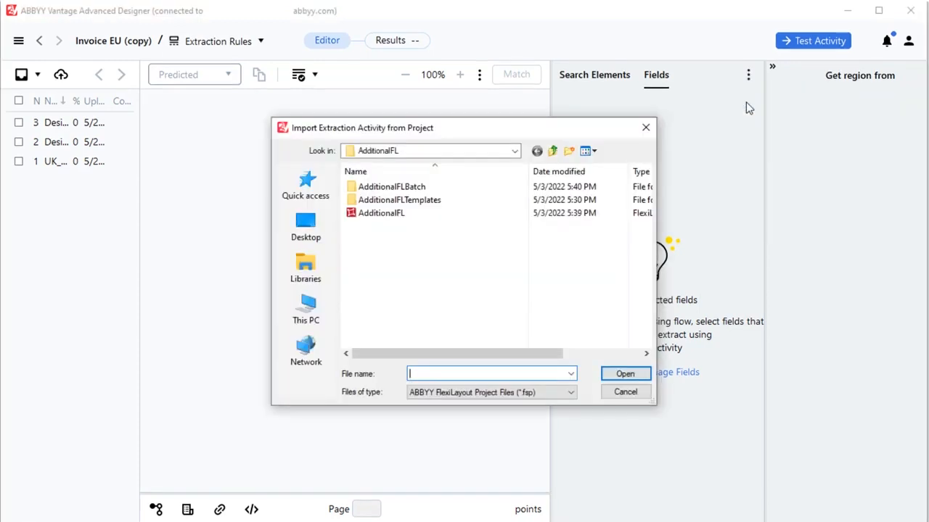
left_click(578, 214)
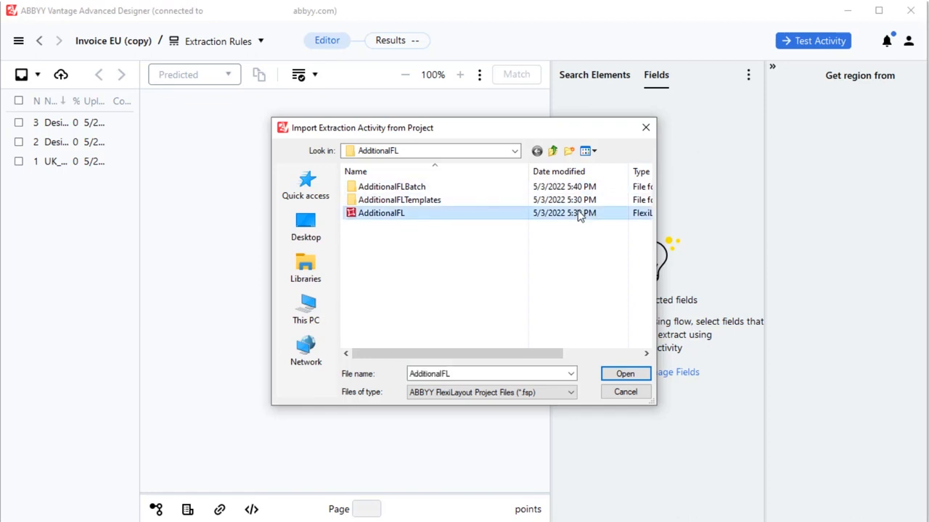
left_click(626, 374)
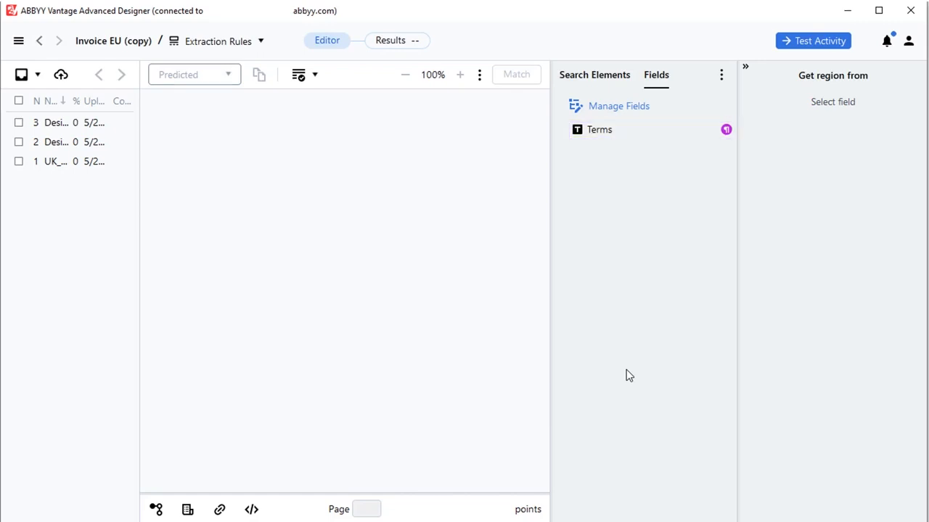
- Review the properties of the imported search elements kwTerms and Terms
left_click(608, 80)
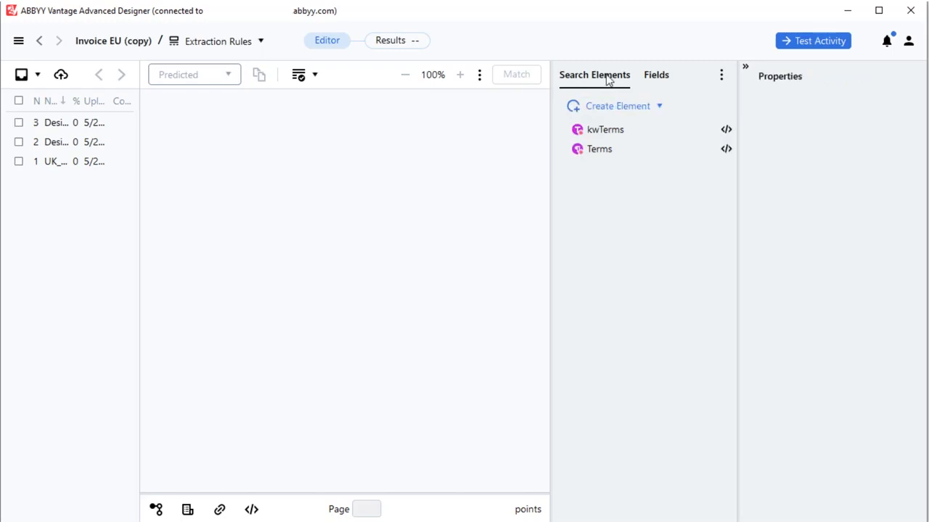
left_click(629, 135)
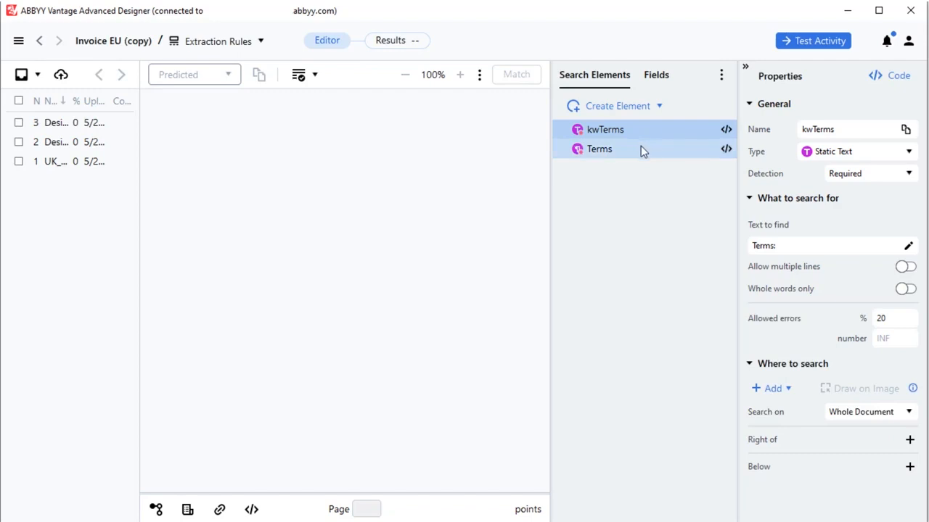
left_click(641, 151)
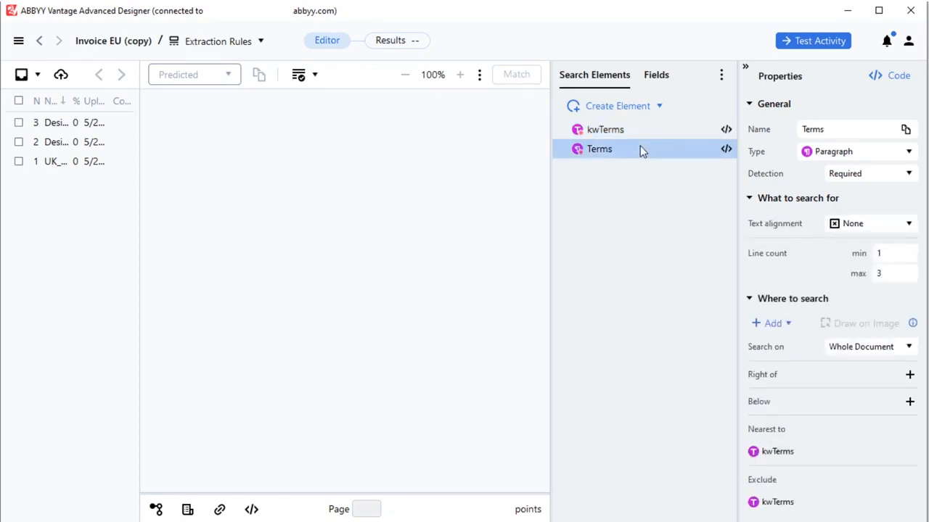
- Match the imported search elements against document 3, the Design Solutions invoice for ALAOR
left_click(120, 123)
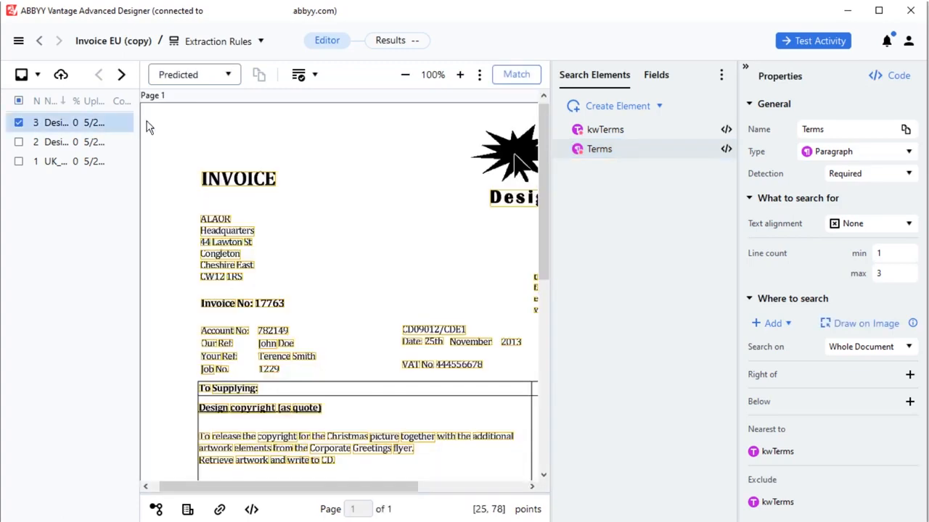
left_click(405, 76)
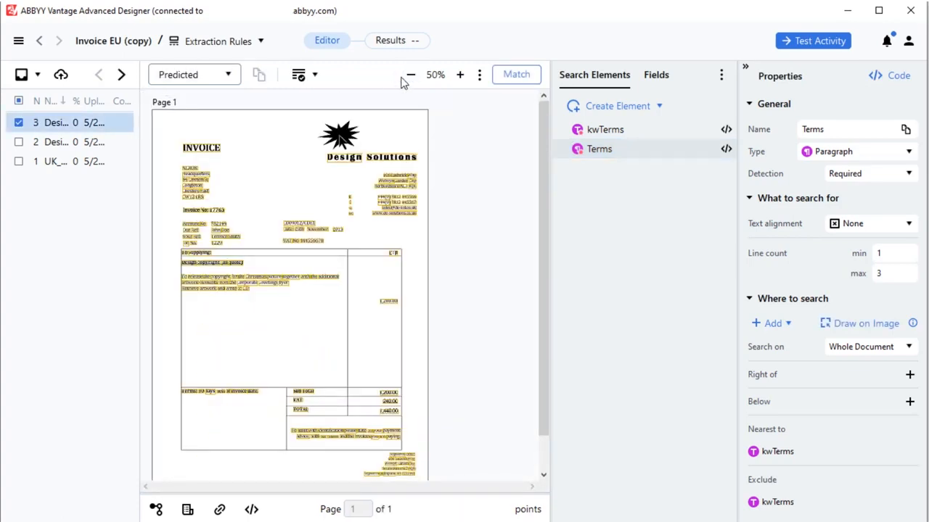
left_click(504, 80)
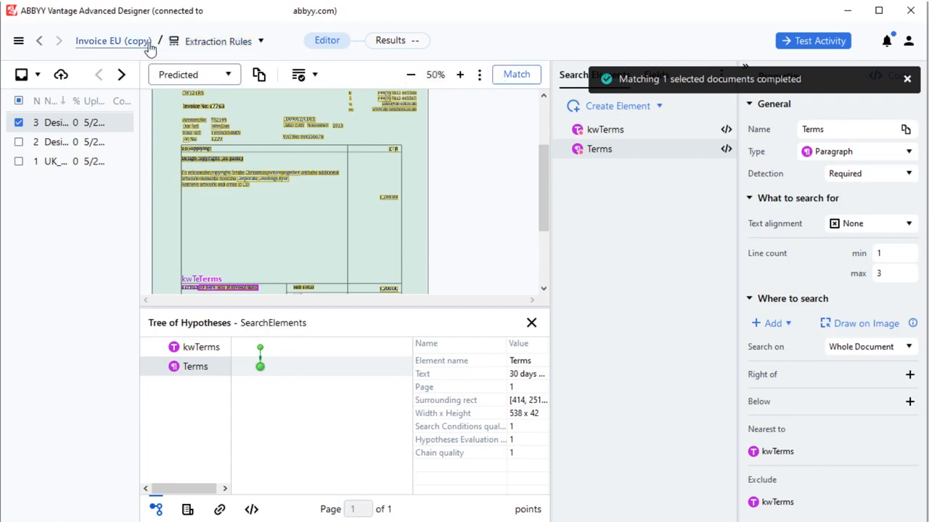
- Return to the skill's activity flow and check the Terms field in the Extraction Rules output list
left_click(116, 42)
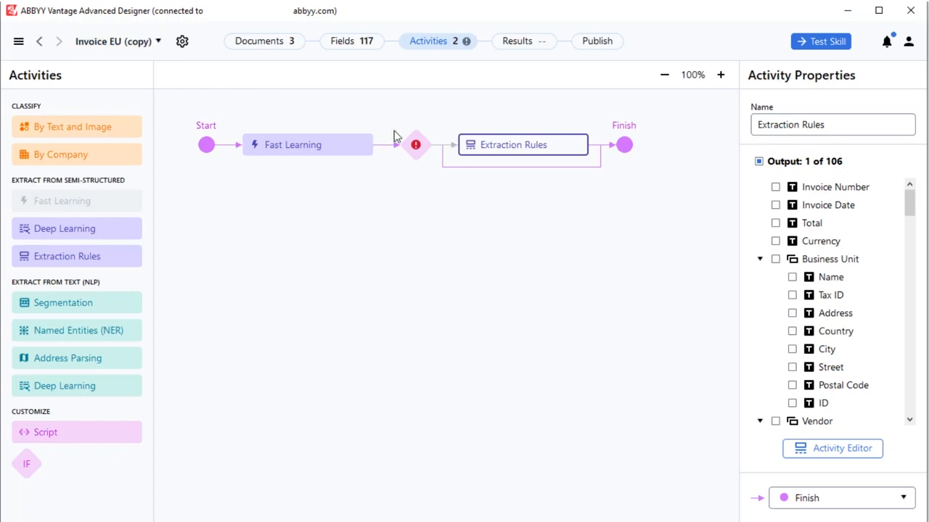
scroll(795, 236, "down", 8)
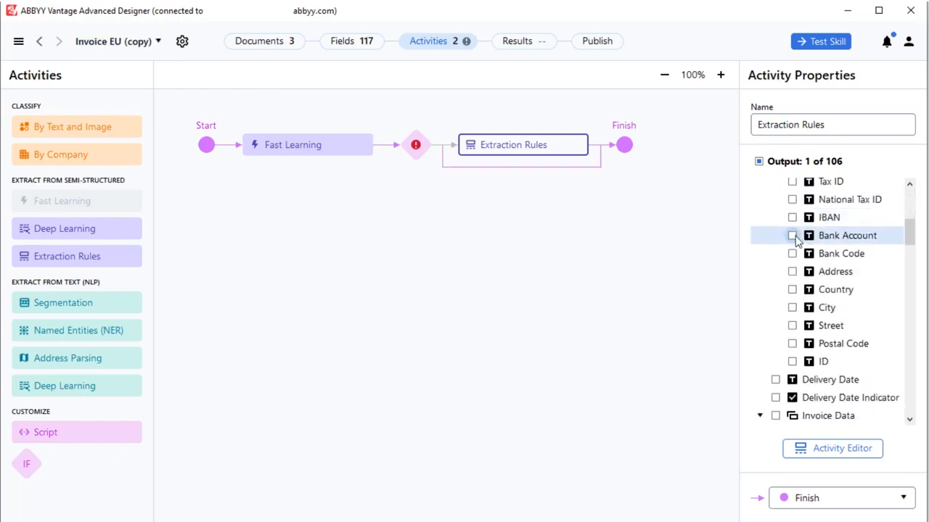
scroll(796, 239, "down", 15)
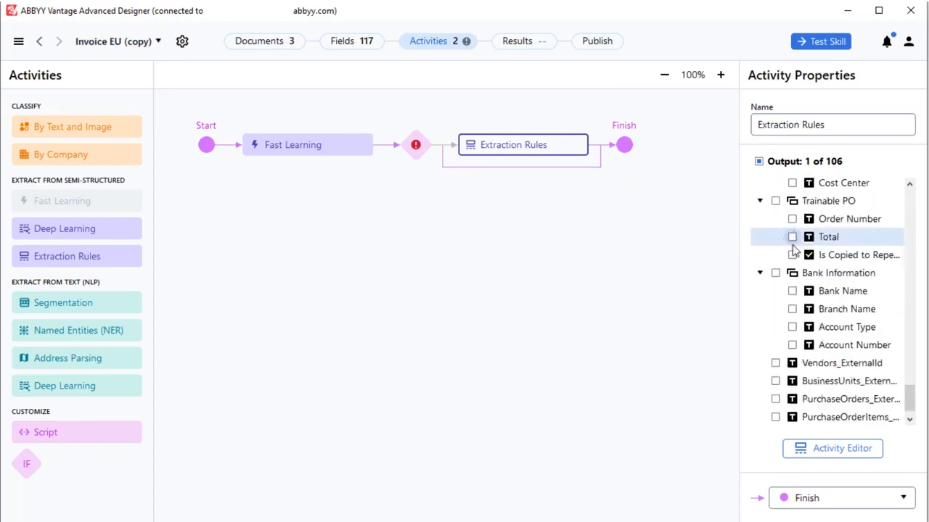
scroll(792, 245, "down", 1)
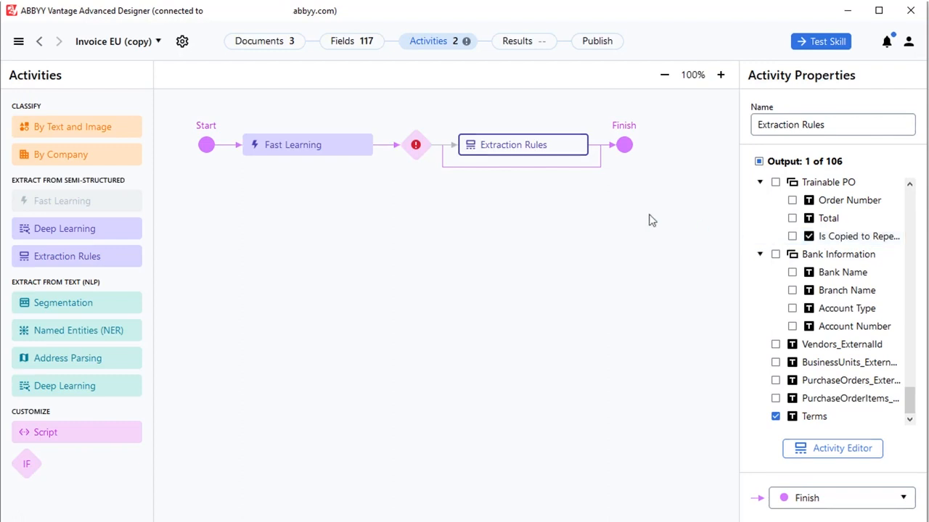
- Set the IF branch's Extraction Rules condition to the script that checks the Vendor field's children and returns true or false
left_click(417, 147)
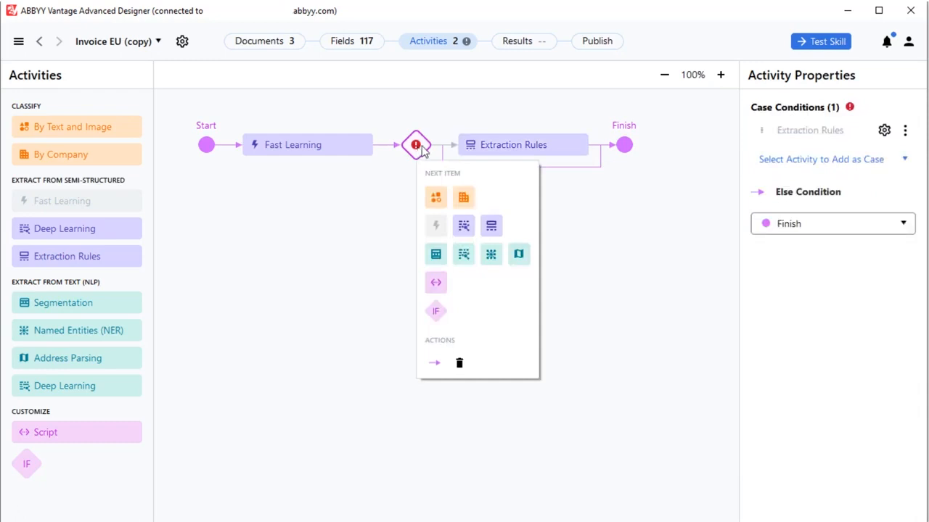
left_click(883, 131)
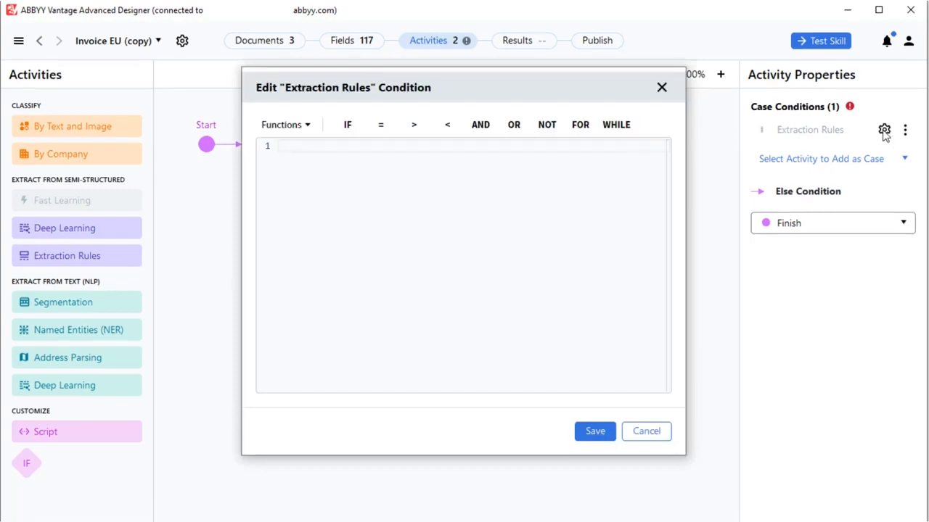
left_click(319, 151)
key("ctrl+v")
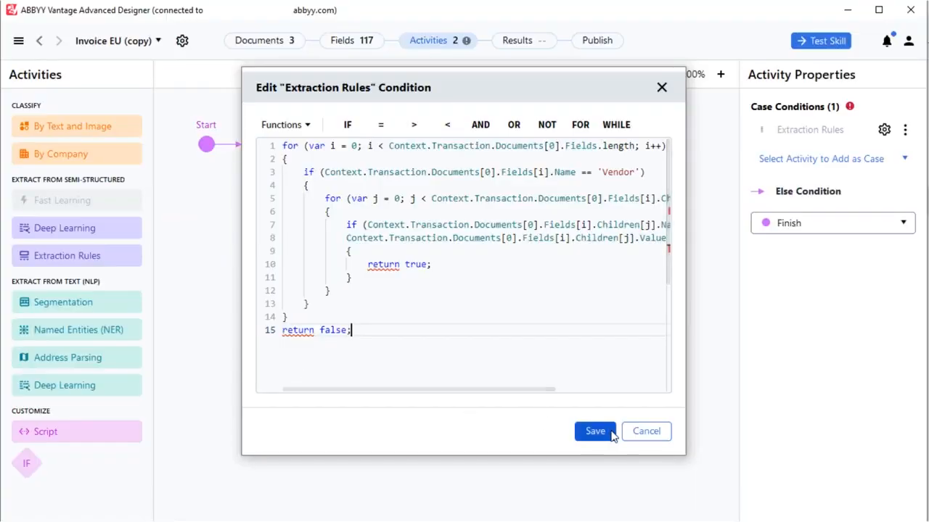
left_click(595, 431)
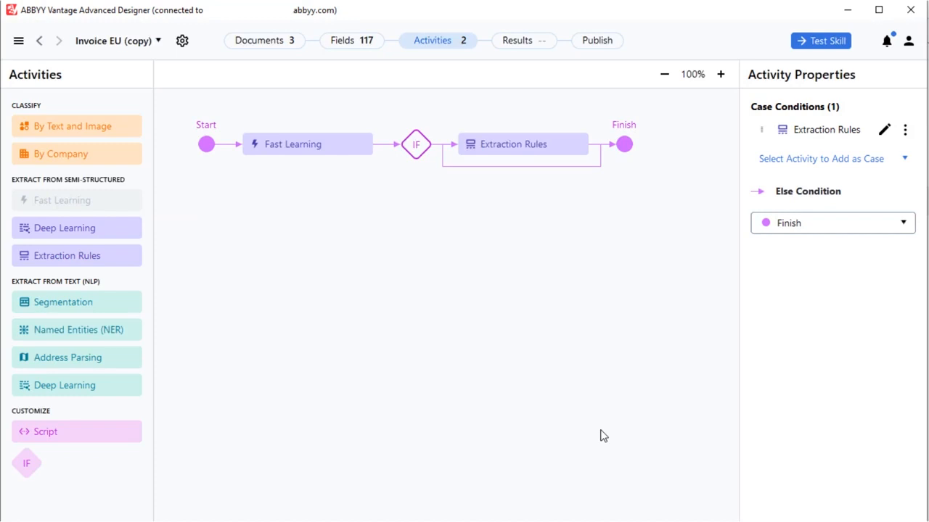
- Test the skill on the uploaded documents and inspect the predicted Terms field of UK_Aclam.tif
left_click(822, 43)
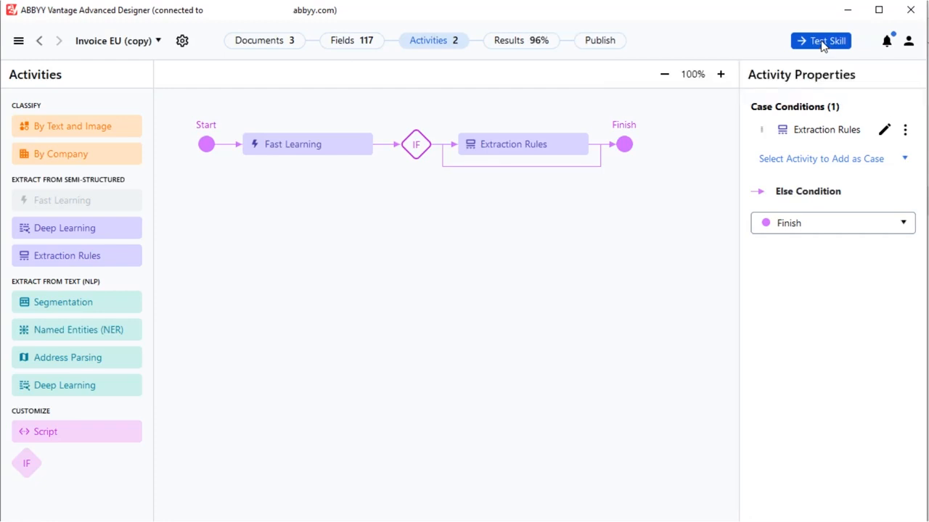
left_click(369, 48)
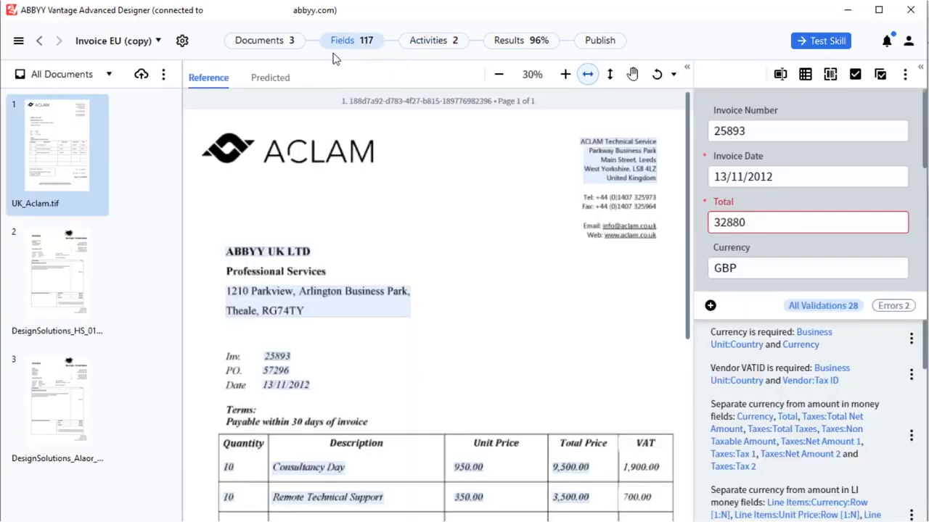
left_click(279, 79)
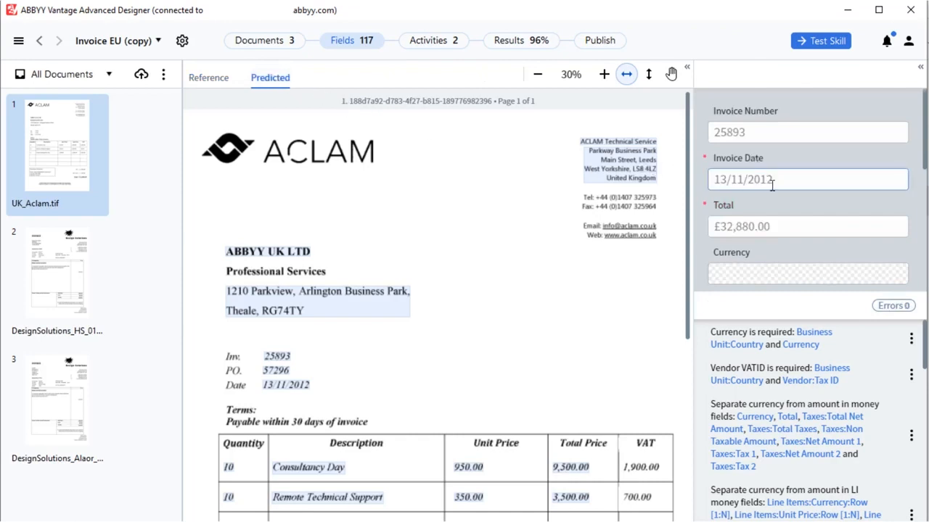
scroll(771, 188, "down", 5)
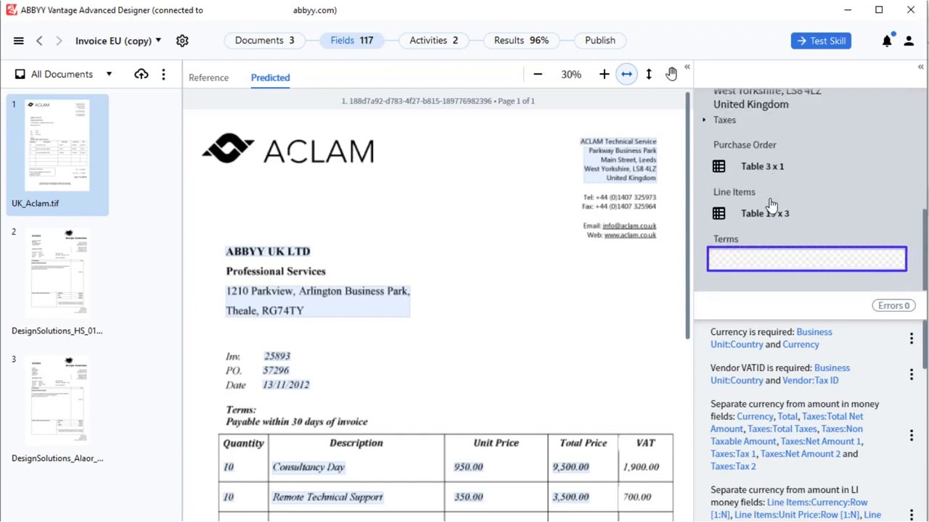
- Inspect the predicted Terms field on both Design Solutions invoices, including the Vendor name extracted from the ALAOR invoice
left_click(75, 290)
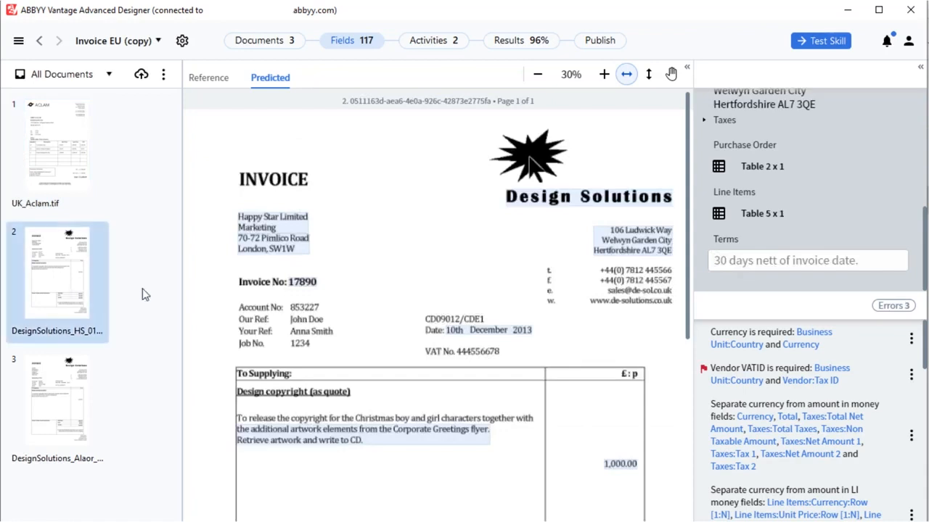
left_click(772, 265)
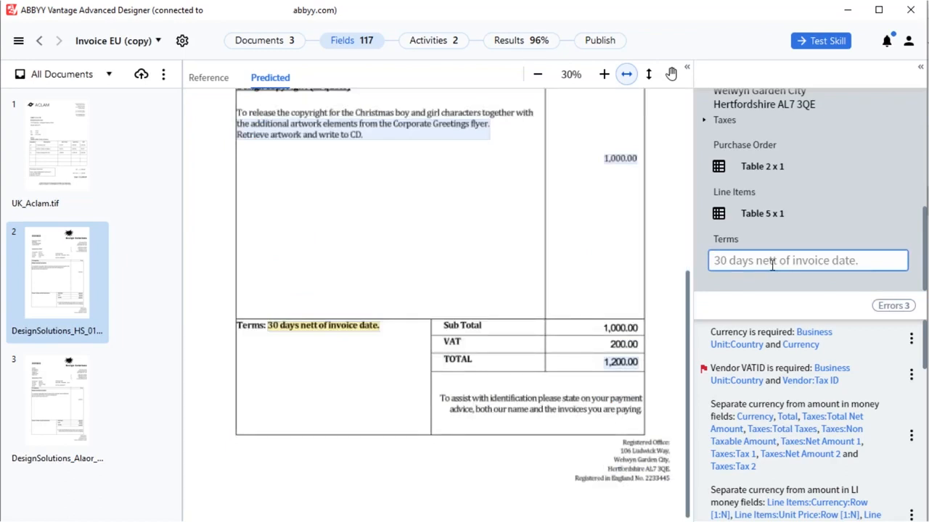
left_click(70, 415)
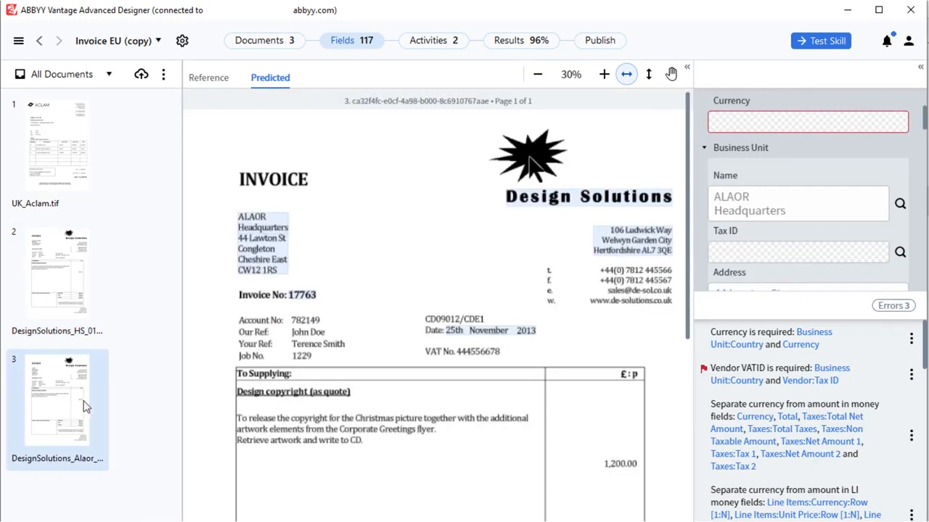
scroll(759, 248, "down", 1)
scroll(759, 248, "down", 8)
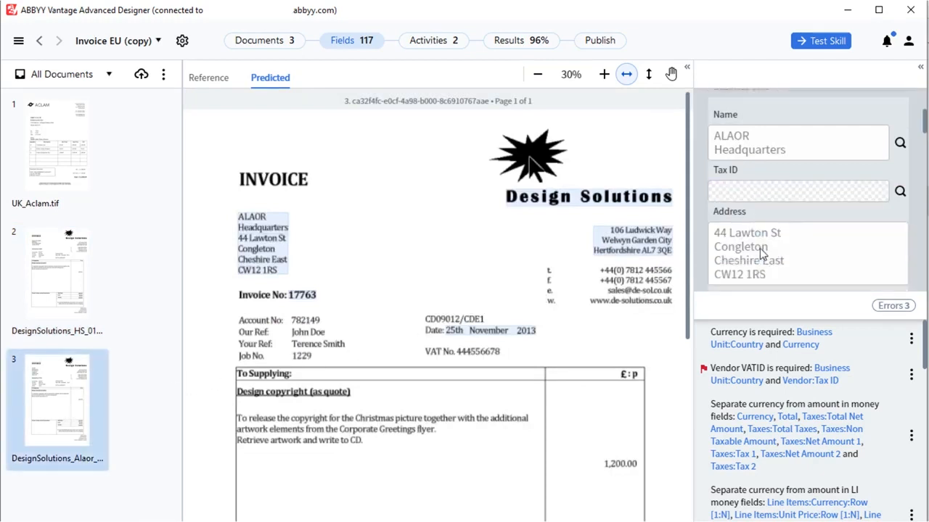
scroll(760, 248, "down", 3)
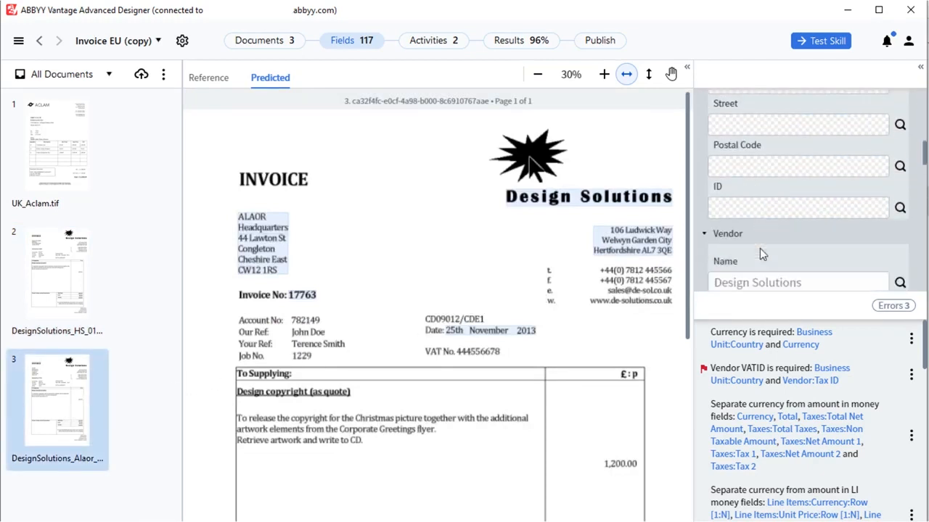
left_click(760, 248)
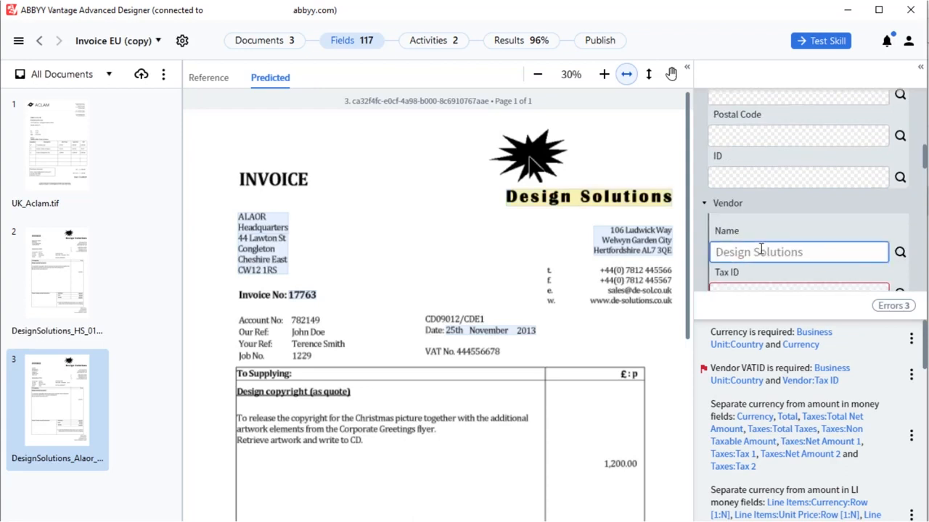
scroll(760, 248, "down", 10)
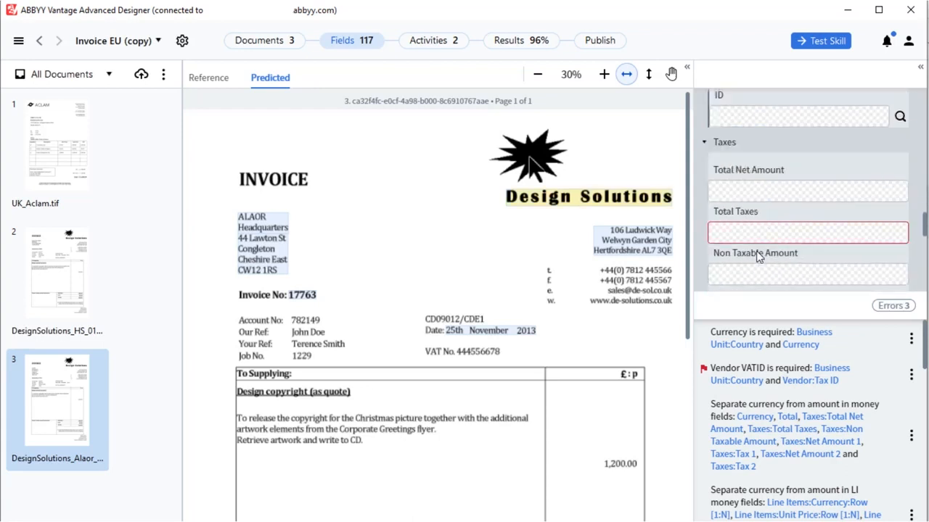
scroll(758, 257, "down", 8)
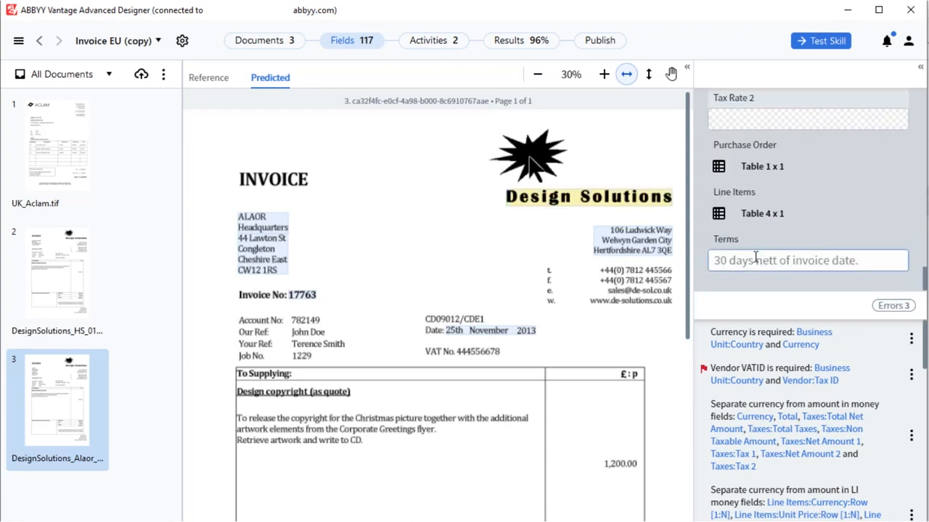
left_click(756, 257)
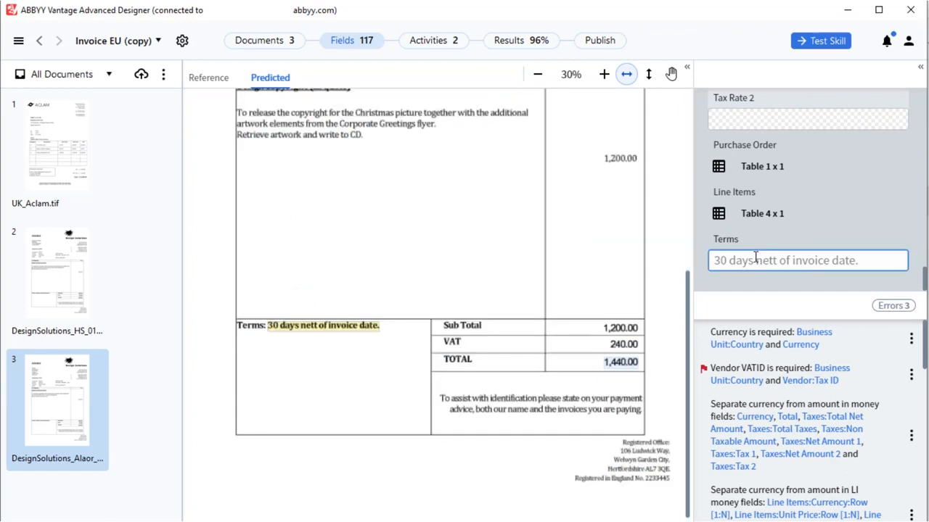
- Publish the skill as "Invoice EU (copy) extract Terms for DesignSolutions Vendor" and select it in the skill catalog
left_click(600, 40)
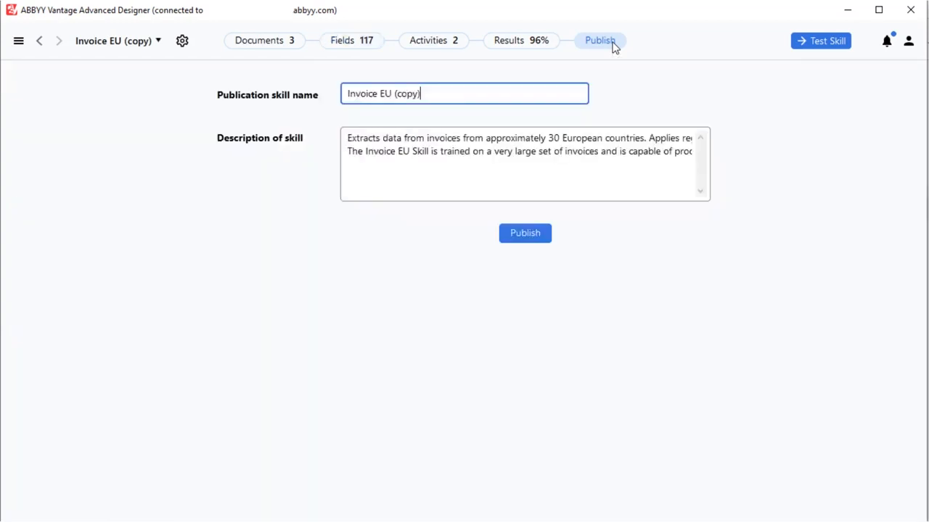
type("extract Terms for DesignSolutions Vendor")
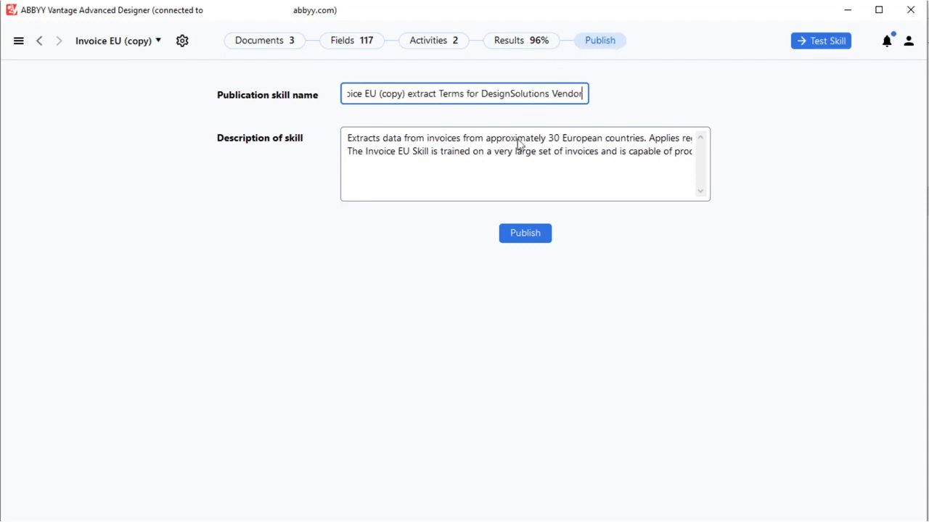
left_click(503, 240)
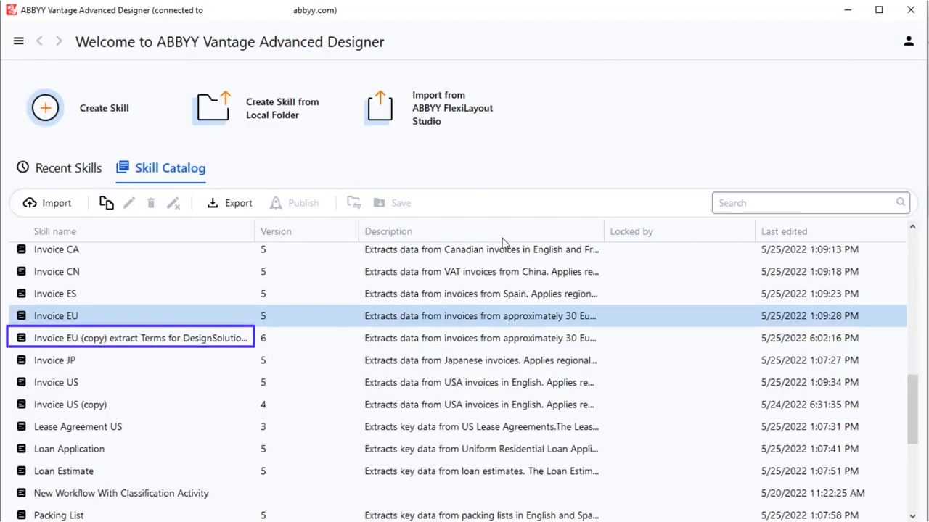
left_click(331, 346)
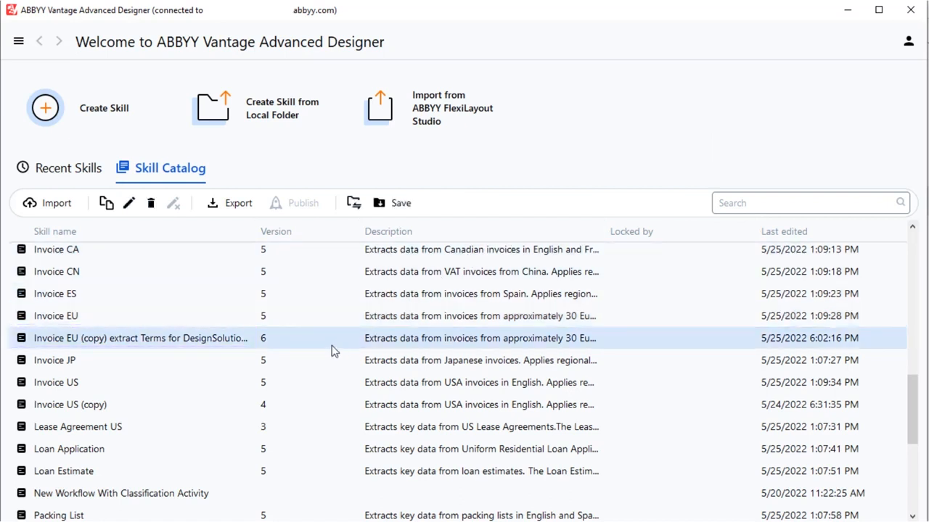